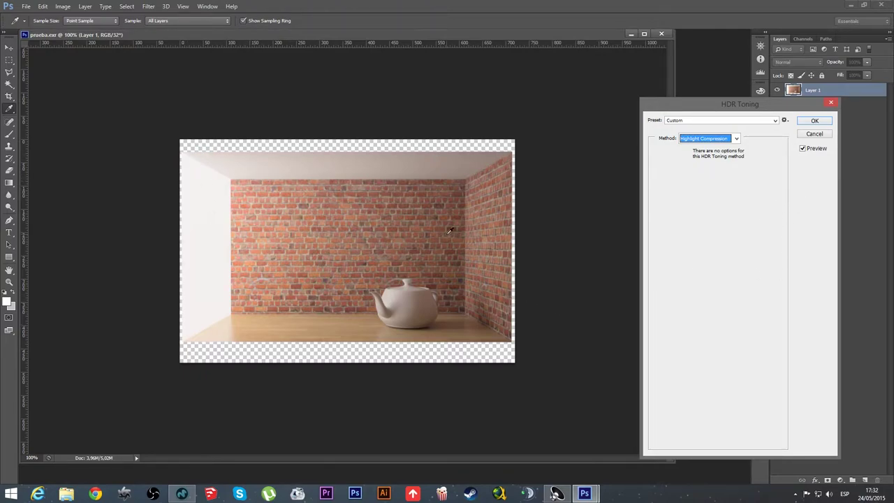
Toggle the HDR Toning preview repeatedly to compare toned and untoned teapot room, ending on.
left_click(803, 148)
left_click(802, 149)
left_click(802, 148)
left_click(802, 148)
left_click(802, 148)
left_click(802, 148)
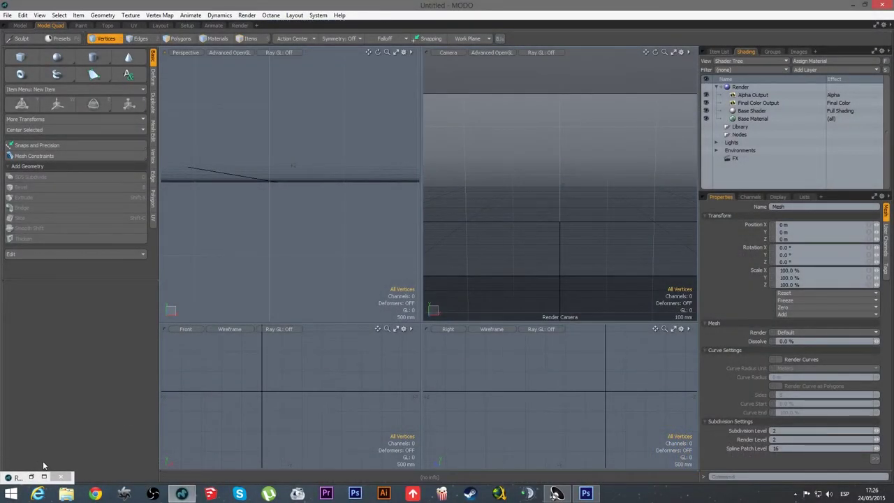
Restore the render window as a floating window and set its Tone Mapping to 0.0 %.
left_click(30, 479)
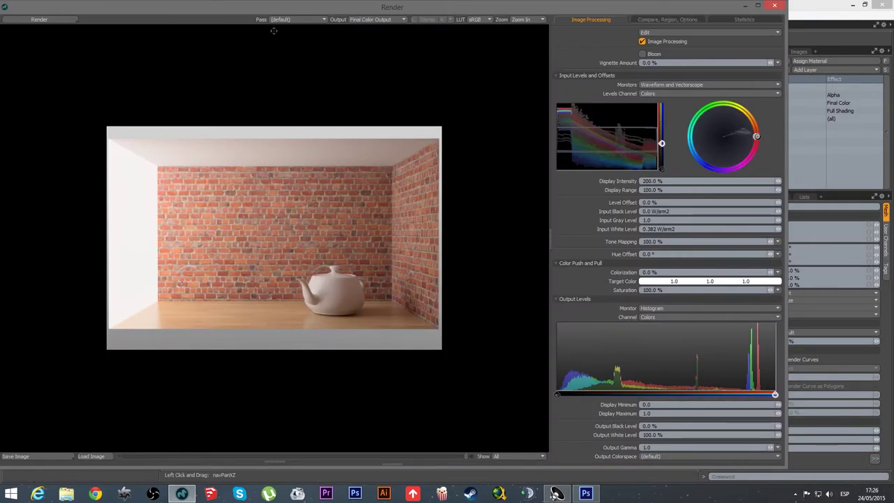
left_click_drag(274, 12, 350, 16)
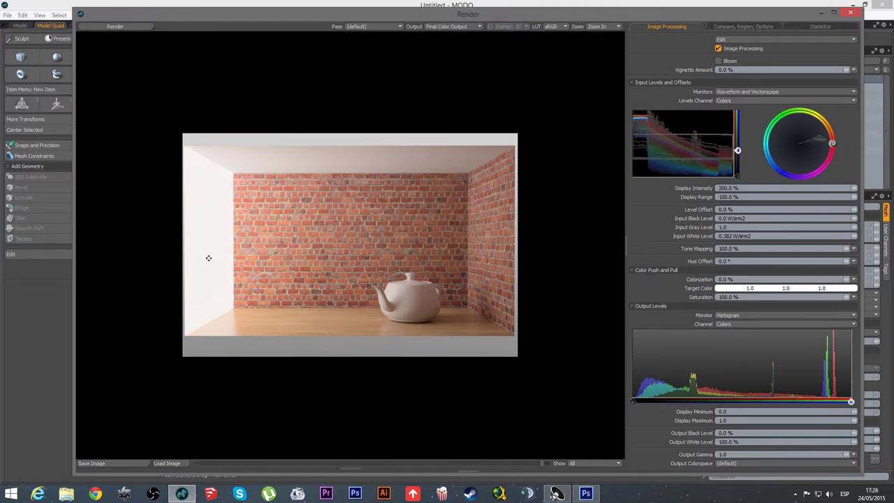
left_click(740, 248)
type("0")
key("Return")
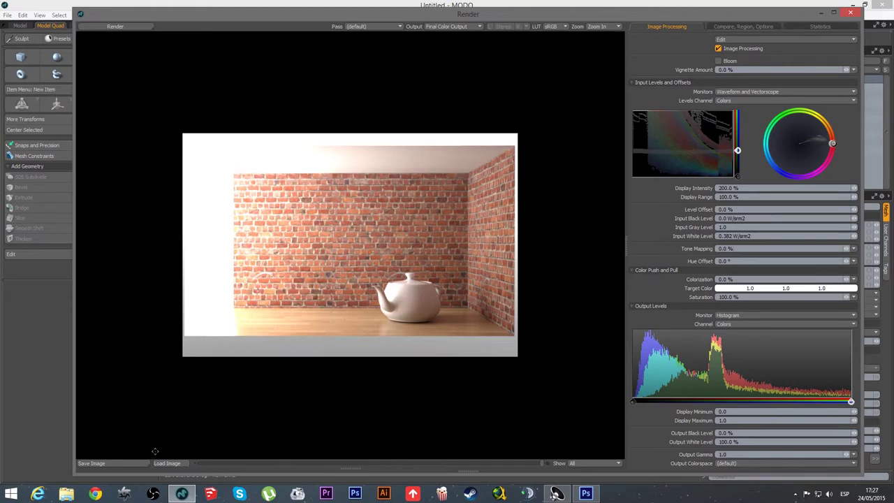
left_click(110, 463)
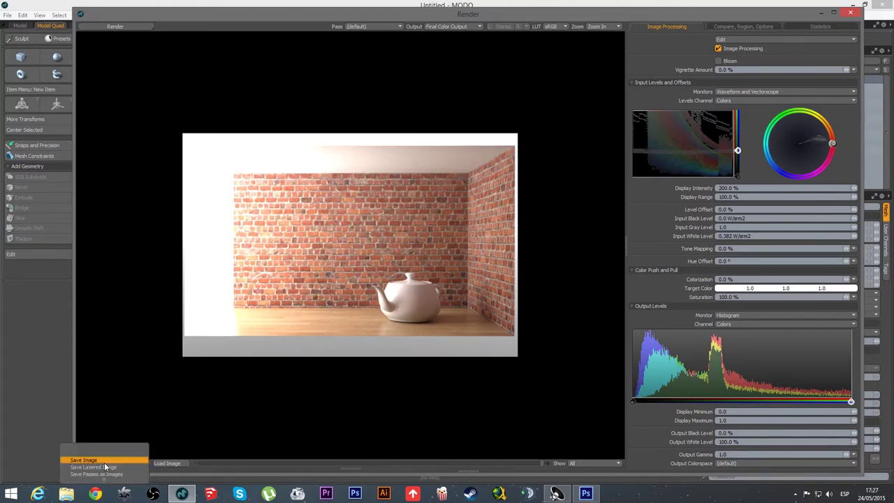
Save the render image as prueba on Escritorio in OpenEXR Tiled Float 32-bit (*.exr).
left_click(112, 461)
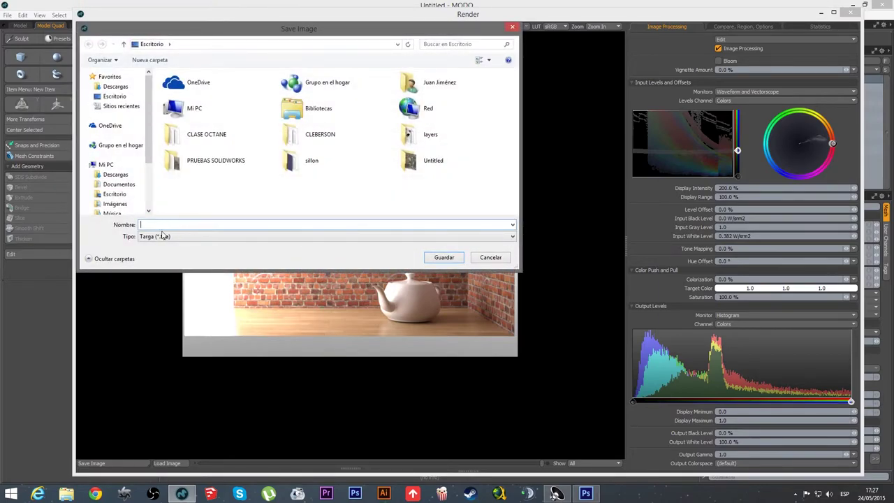
left_click(105, 98)
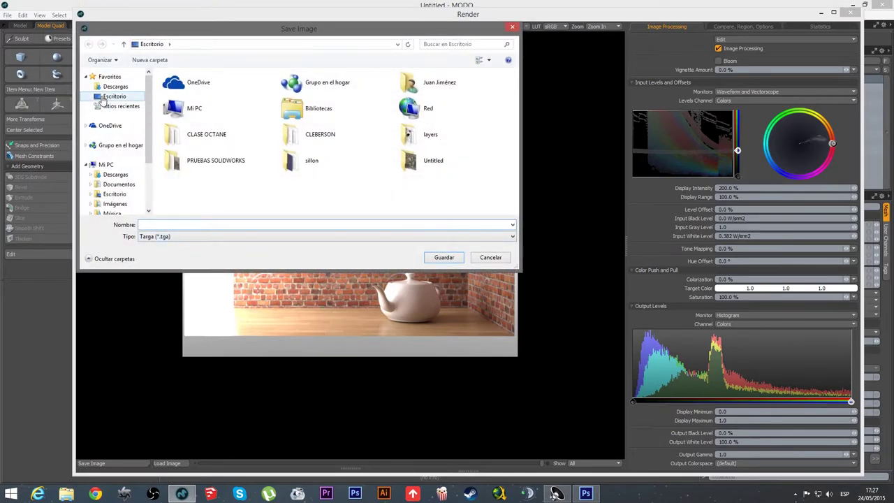
left_click(158, 238)
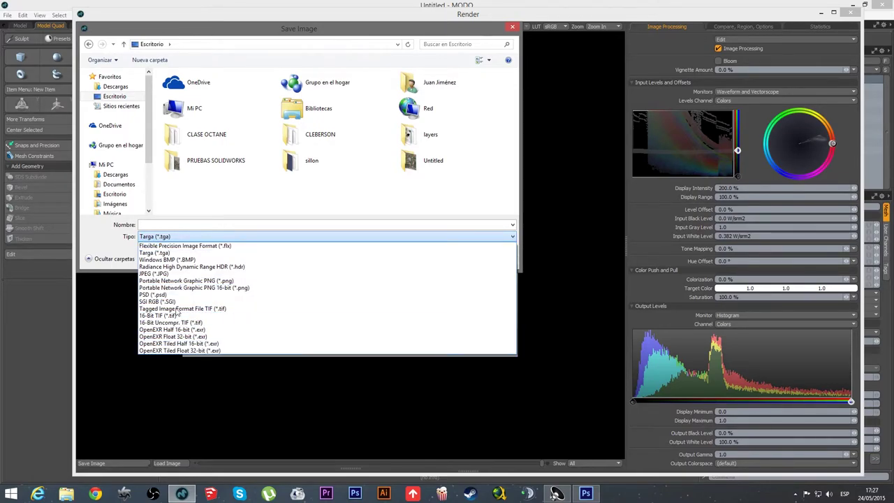
left_click(205, 351)
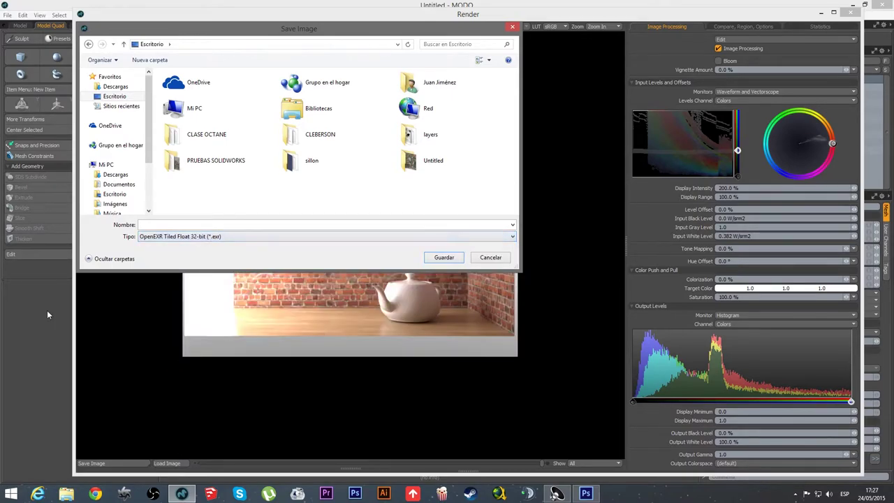
left_click(162, 223)
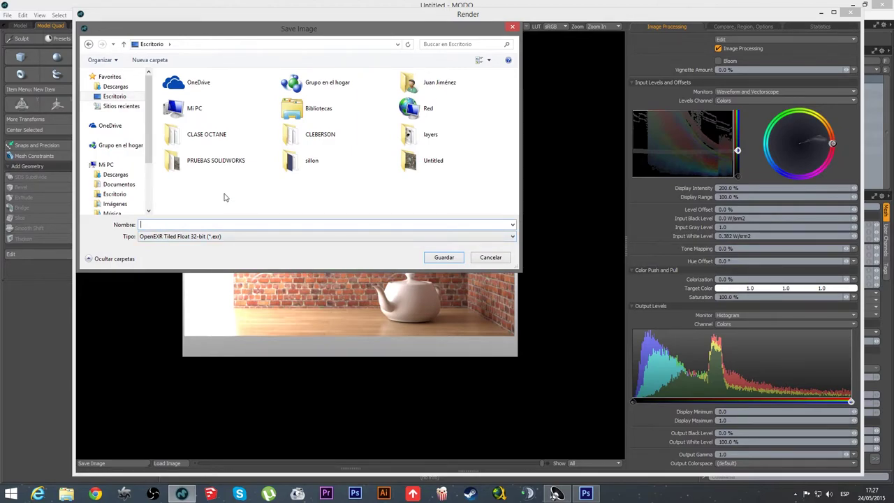
type("prueba")
key("Return")
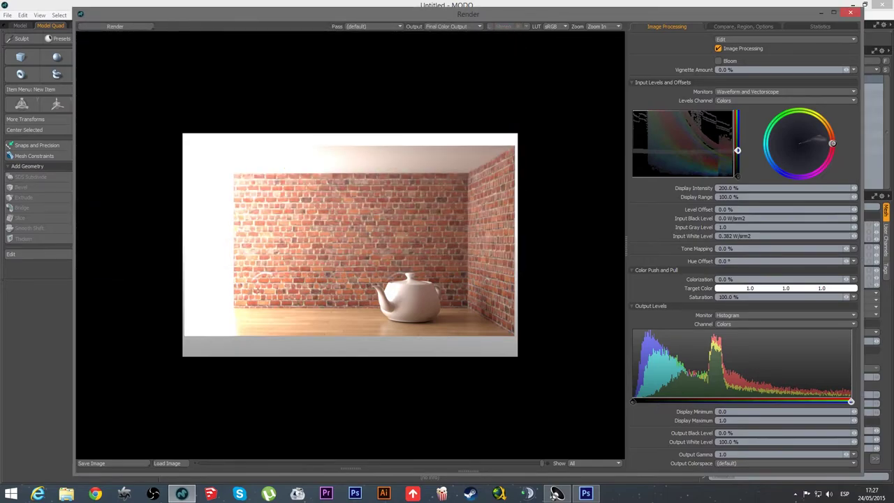
Open prueba.exr from Escritorio with alpha As Transparency and enlarge its document window.
left_click(584, 489)
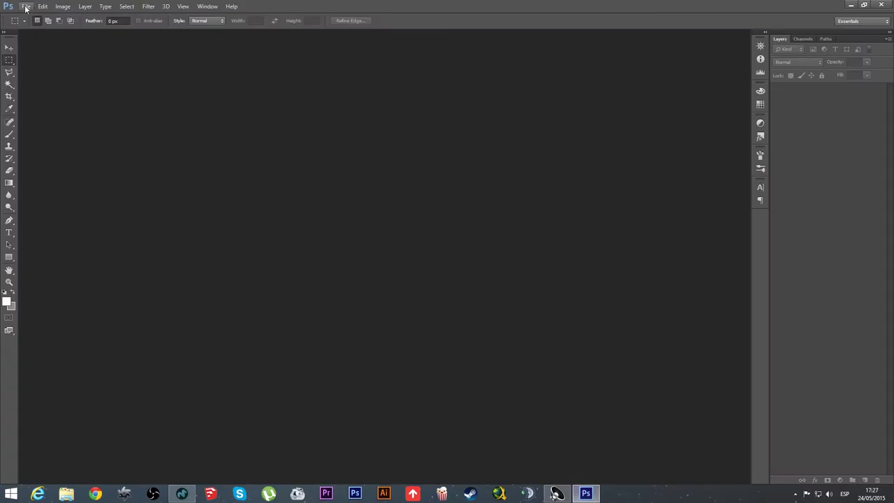
left_click(26, 8)
left_click(29, 26)
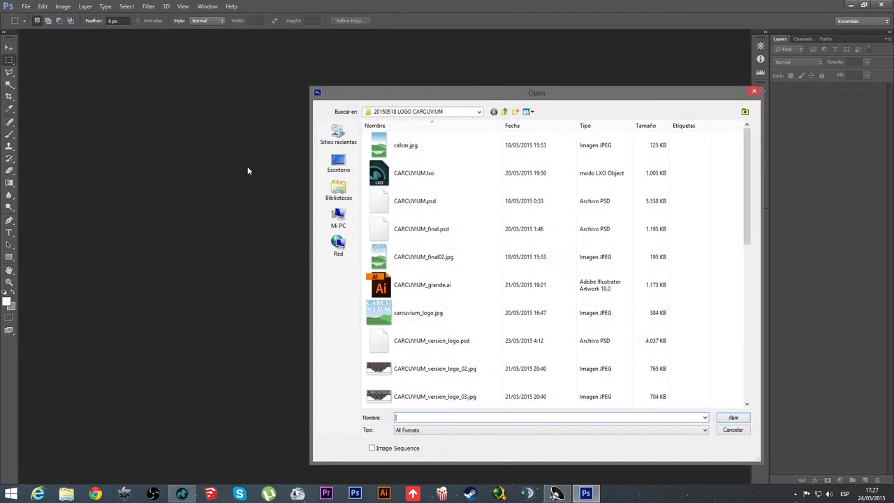
left_click(338, 164)
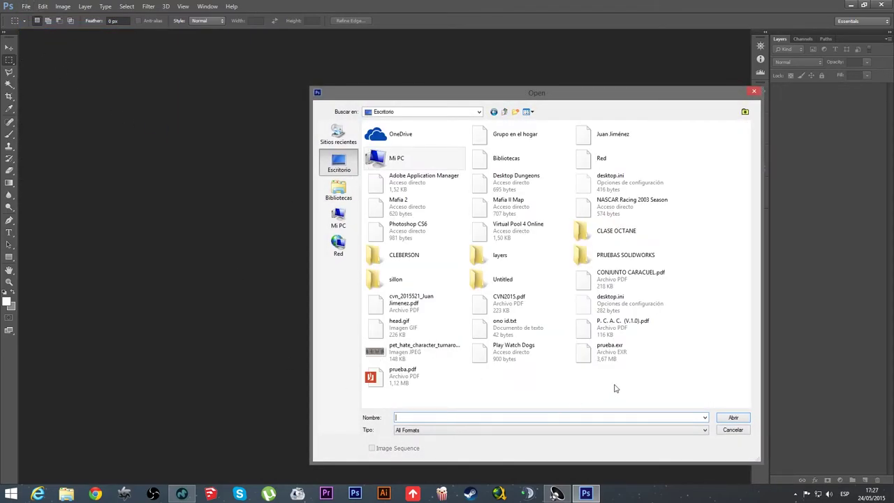
left_click(607, 349)
left_click(732, 418)
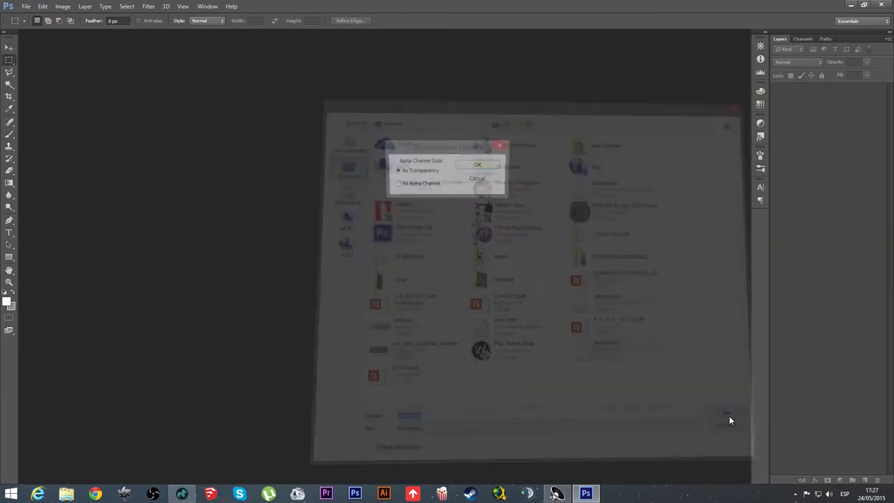
left_click(482, 164)
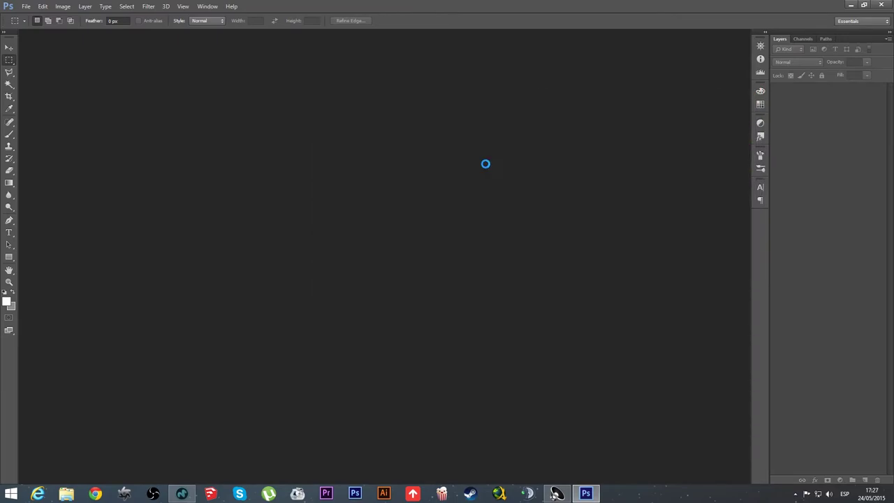
left_click_drag(370, 277, 671, 458)
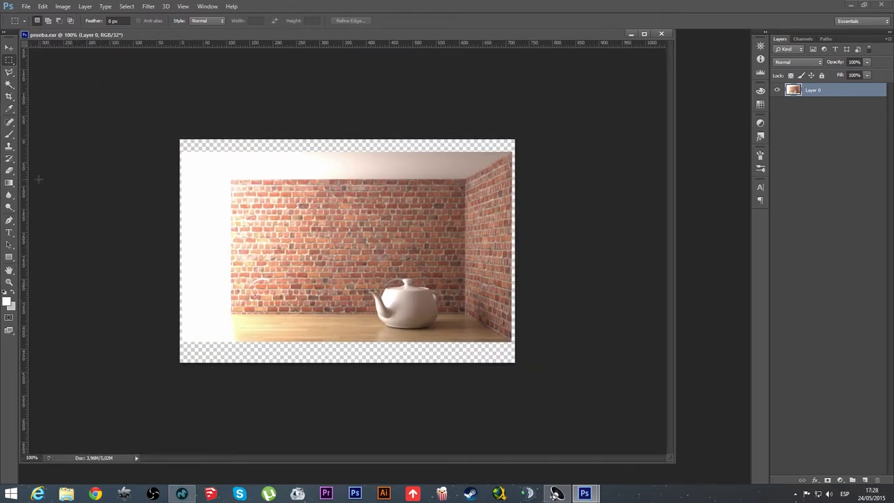
left_click(61, 7)
mouse_move(68, 17)
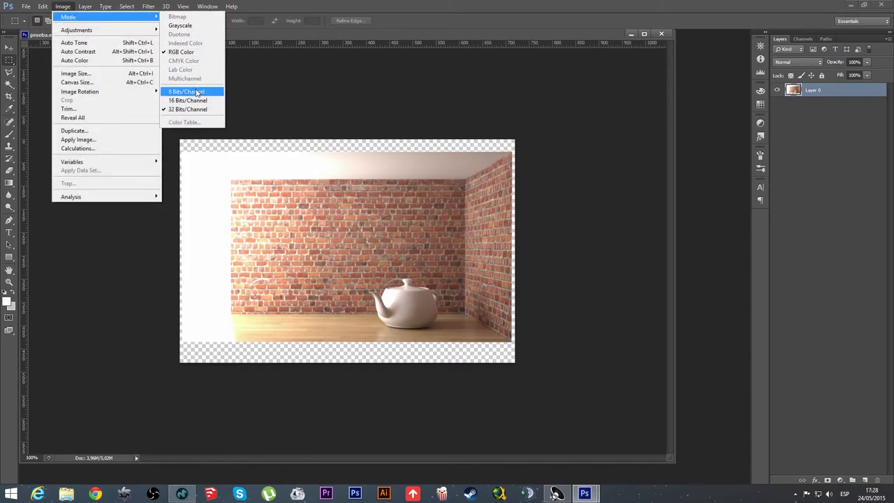
Convert the image to 8 Bits/Channel, merging its layers.
left_click(197, 93)
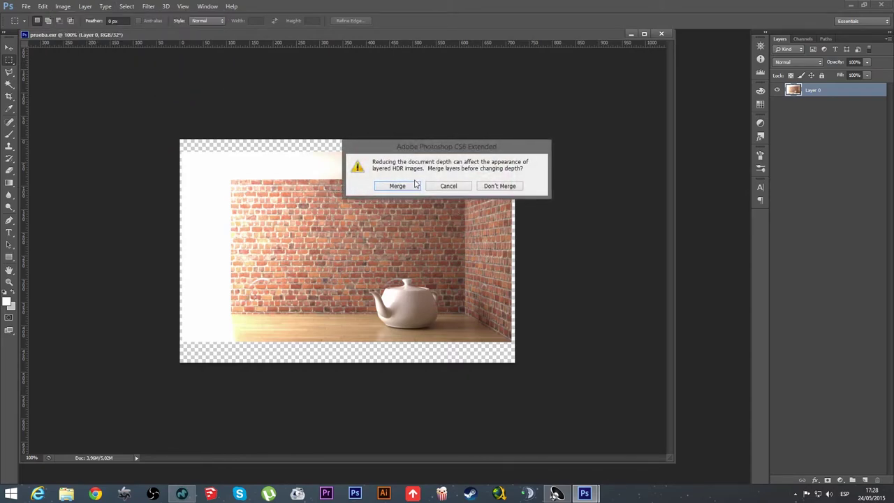
left_click(396, 187)
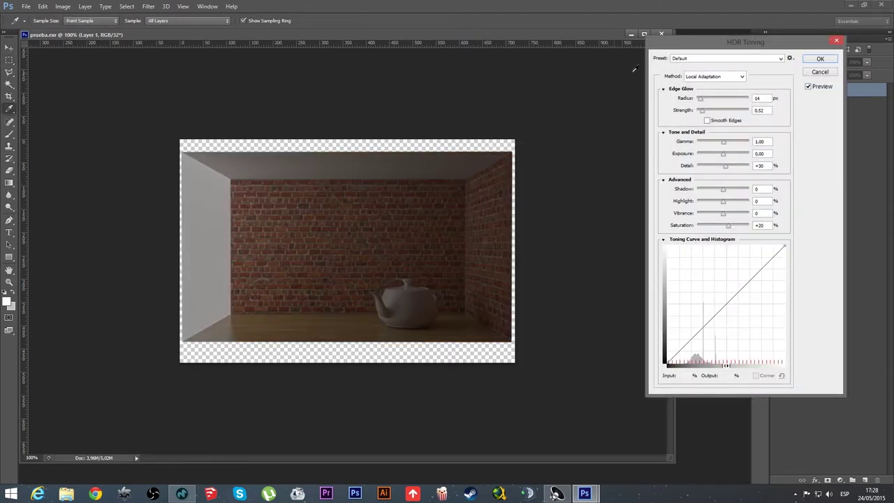
Choose Highlight Compression as the HDR Toning method and toggle Preview to compare.
left_click_drag(701, 43, 602, 69)
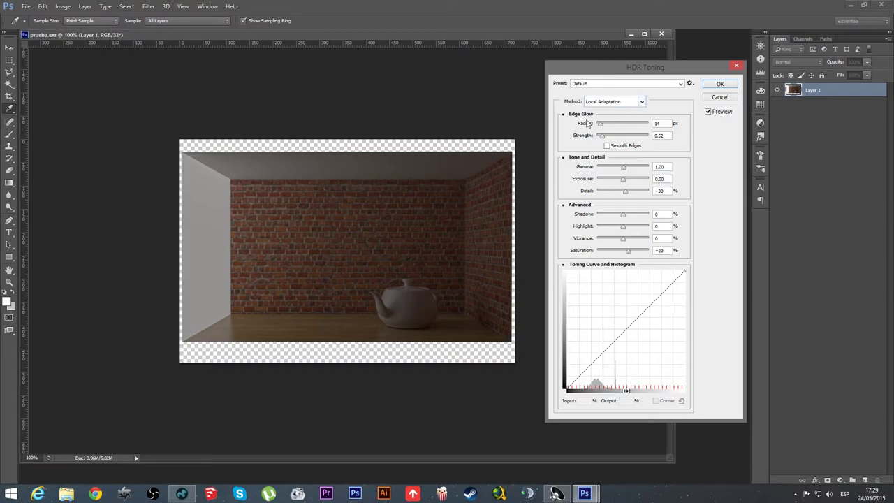
left_click(628, 103)
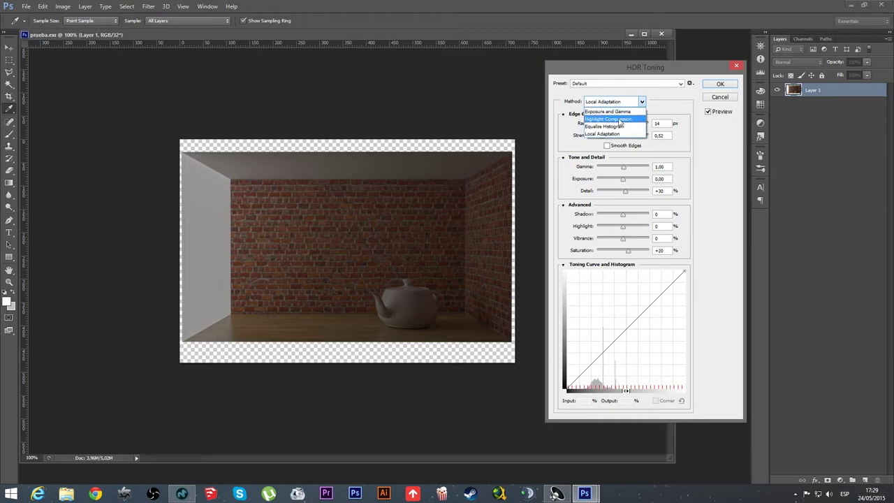
left_click(619, 120)
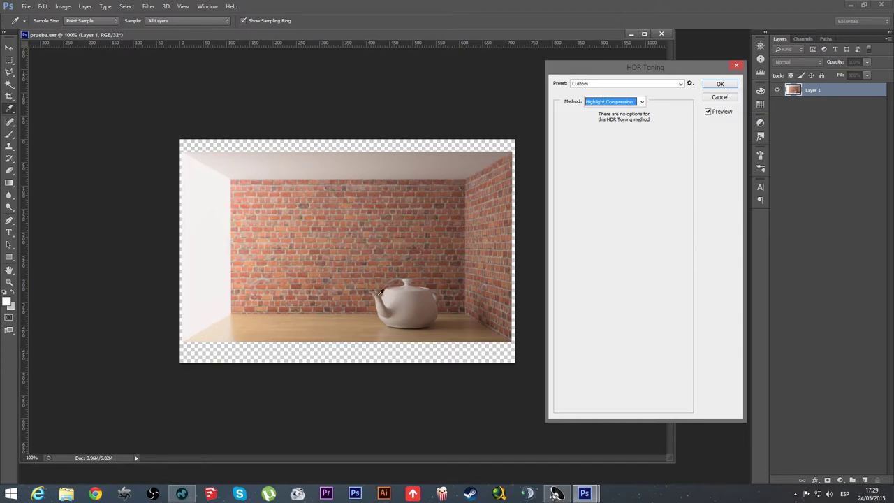
left_click(708, 111)
left_click(708, 111)
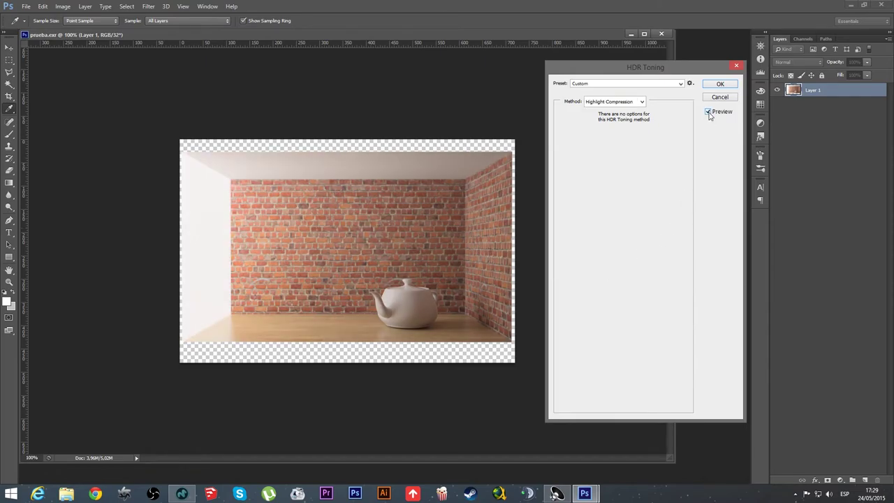
left_click(707, 111)
Confirm HDR Toning to apply Highlight Compression and finish the 8-bit conversion.
key("Return")
key("m")
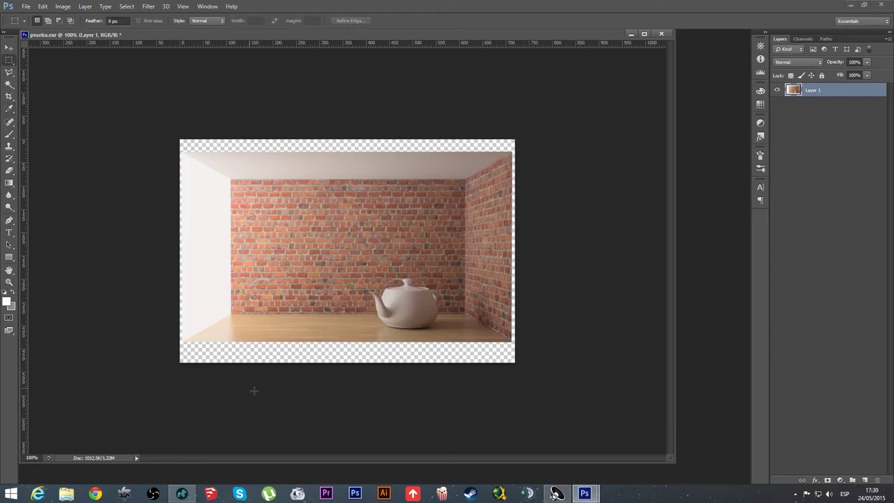